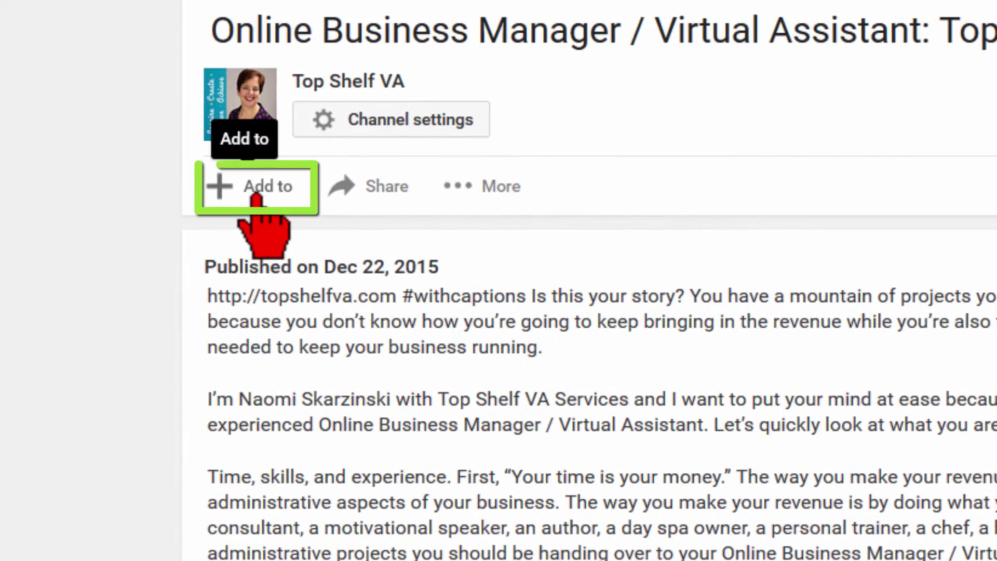
Step: Add the YouTube business video to the Watch Later playlist from its Add to list
{"action": "left_click", "coordinate": [256, 197]}
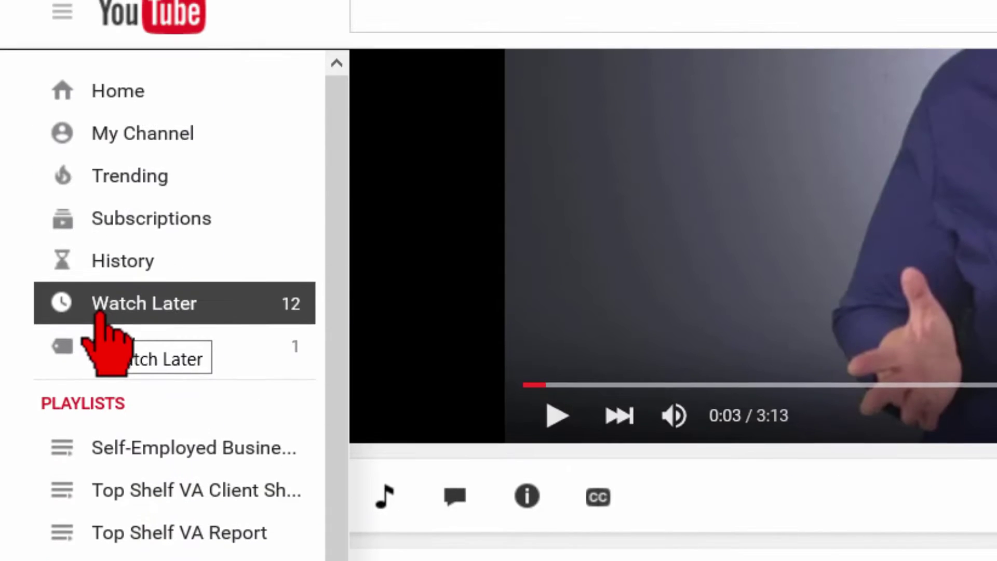
{"action": "left_click", "coordinate": [100, 334]}
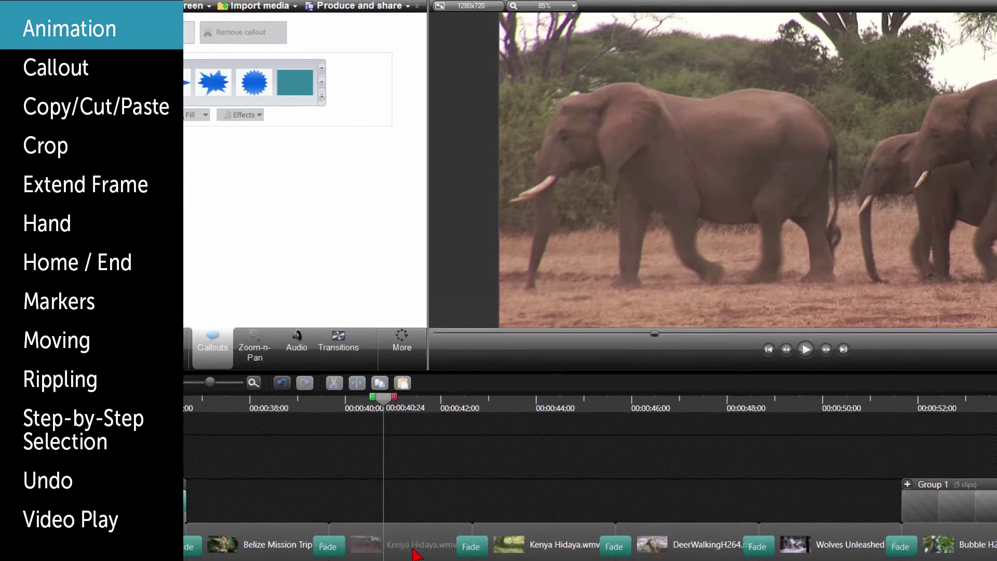
Step: Animate the Kenya Hidaya clip on Track 1 down to 80% scale with a 5° Z rotation
{"action": "left_click", "coordinate": [487, 538]}
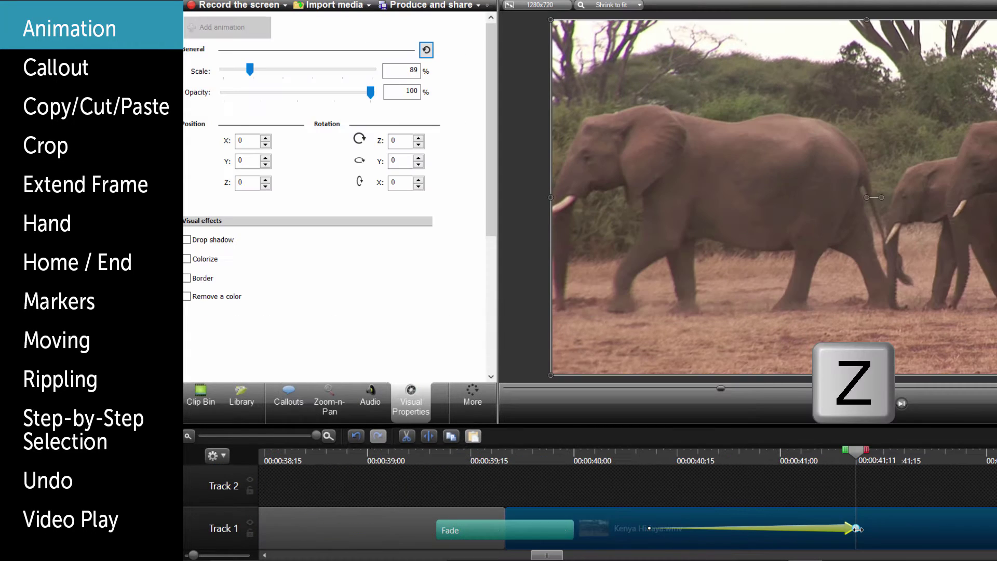
{"action": "double_click", "coordinate": [856, 529]}
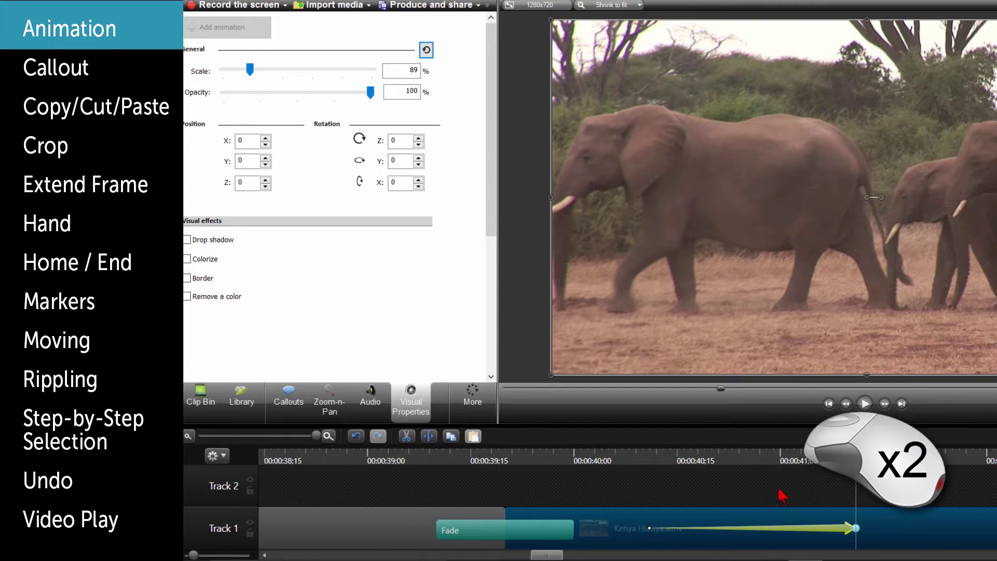
{"action": "left_click_drag", "start_coordinate": [246, 70], "coordinate": [243, 70]}
{"action": "left_click", "coordinate": [419, 138]}
{"action": "left_click", "coordinate": [418, 138]}
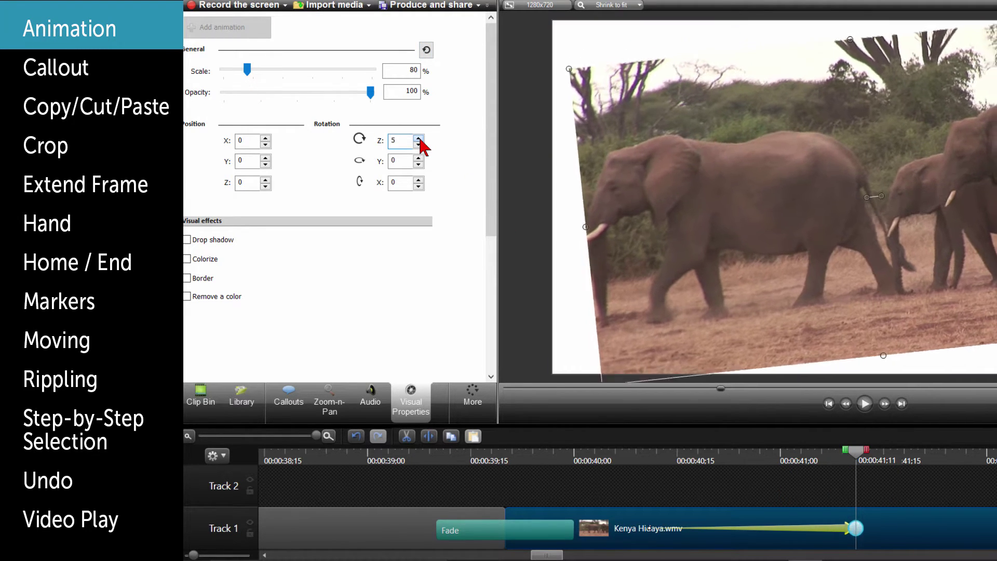
{"action": "left_click", "coordinate": [419, 138]}
{"action": "left_click", "coordinate": [419, 139]}
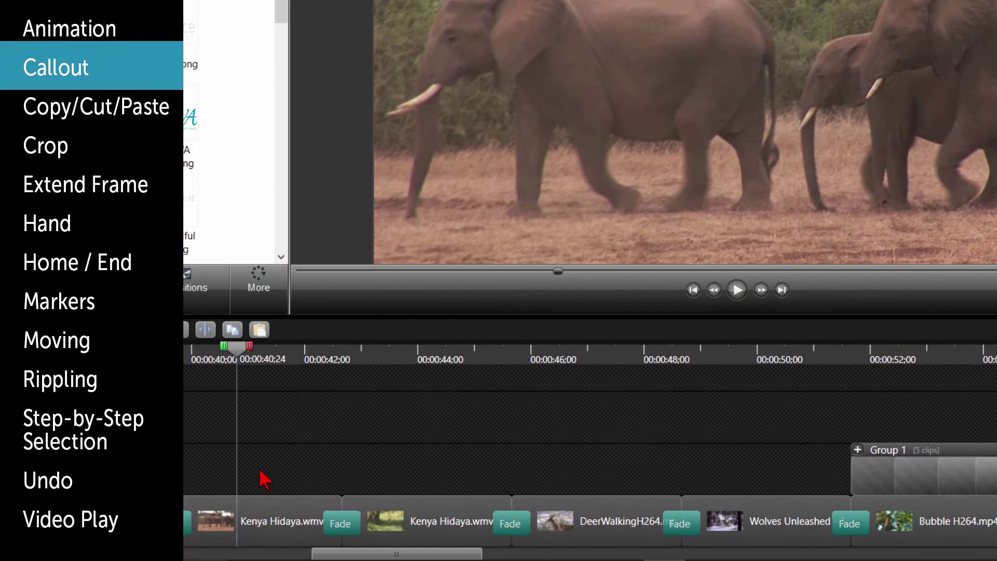
Step: Add a callout at the playhead over the elephants and change it to the seal Burst shape
{"action": "key", "text": "c"}
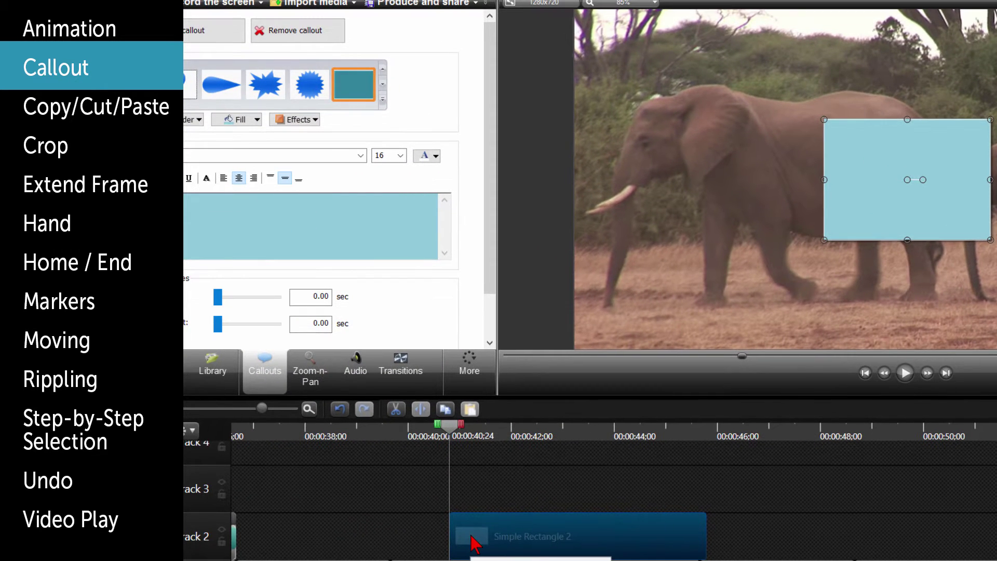
{"action": "left_click", "coordinate": [303, 86]}
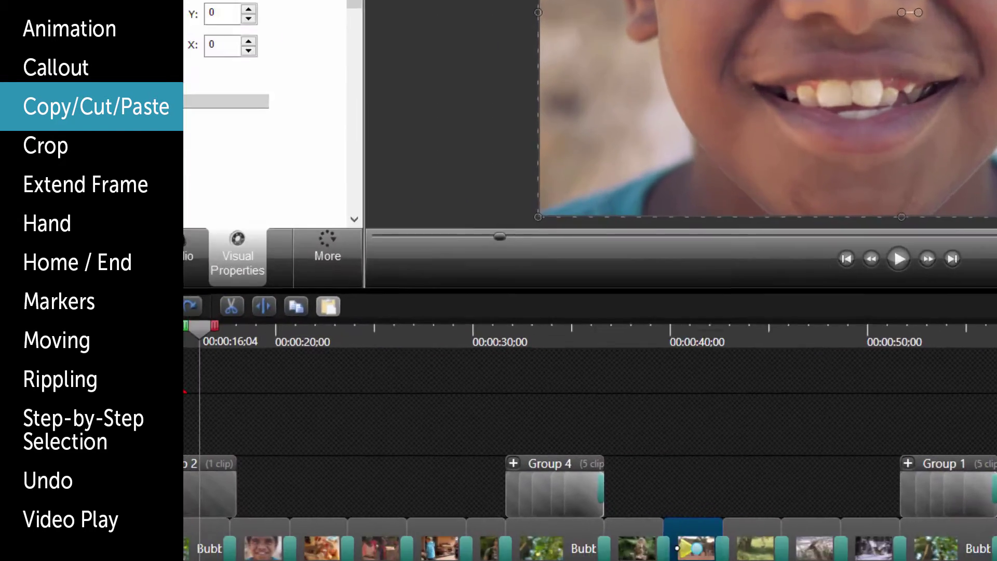
Step: Copy, paste and undo a trial copy of Group 2, then cut and paste it at the playhead
{"action": "left_click", "coordinate": [323, 439]}
{"action": "key", "text": "ctrl+c"}
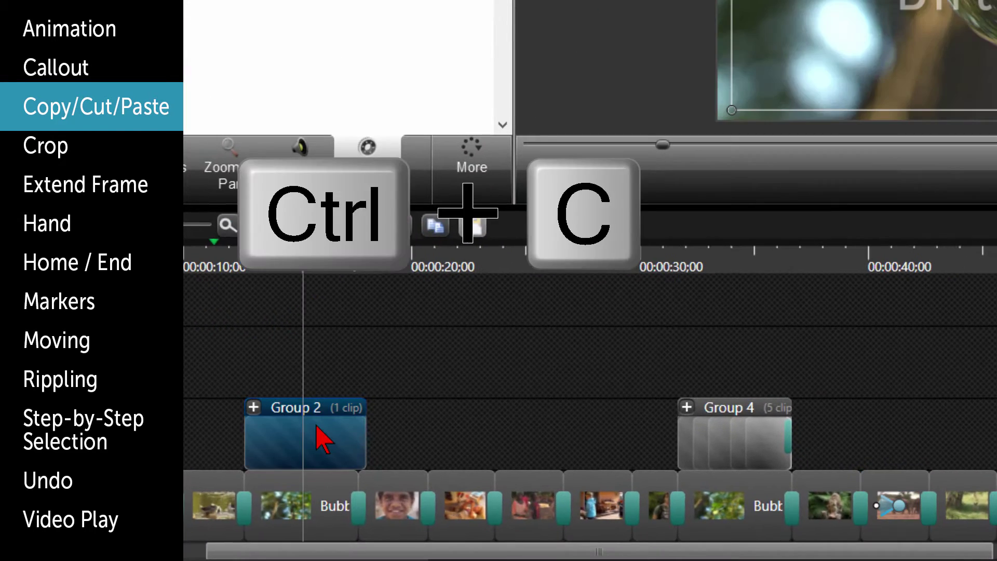
{"action": "key", "text": "ctrl+v"}
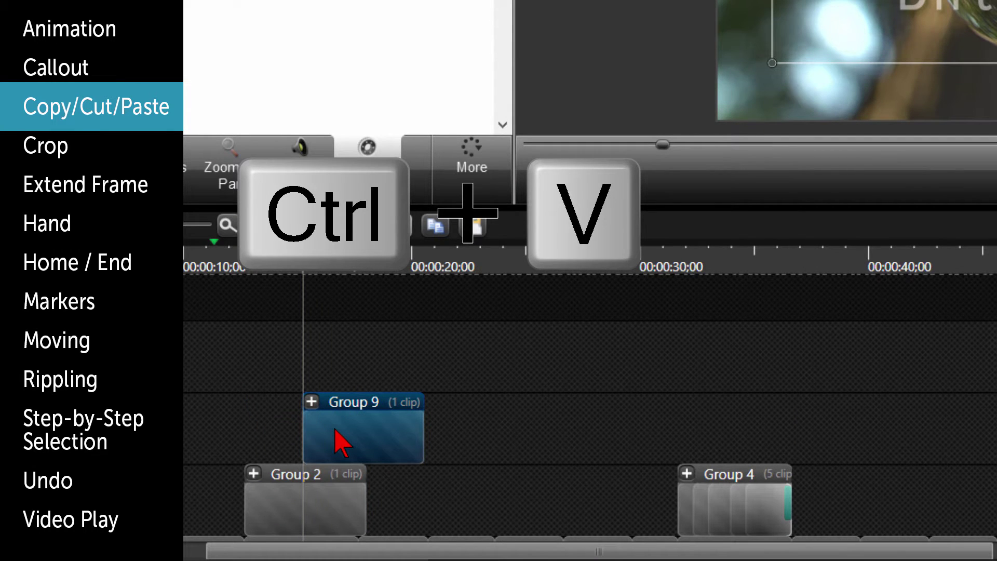
{"action": "key", "text": "ctrl+z"}
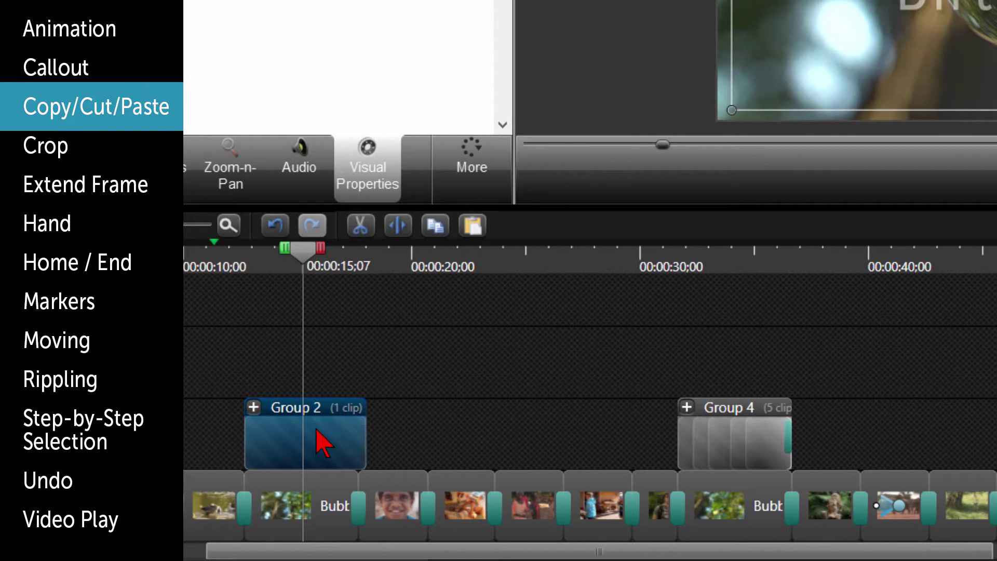
{"action": "key", "text": "ctrl+x"}
{"action": "key", "text": "ctrl+v"}
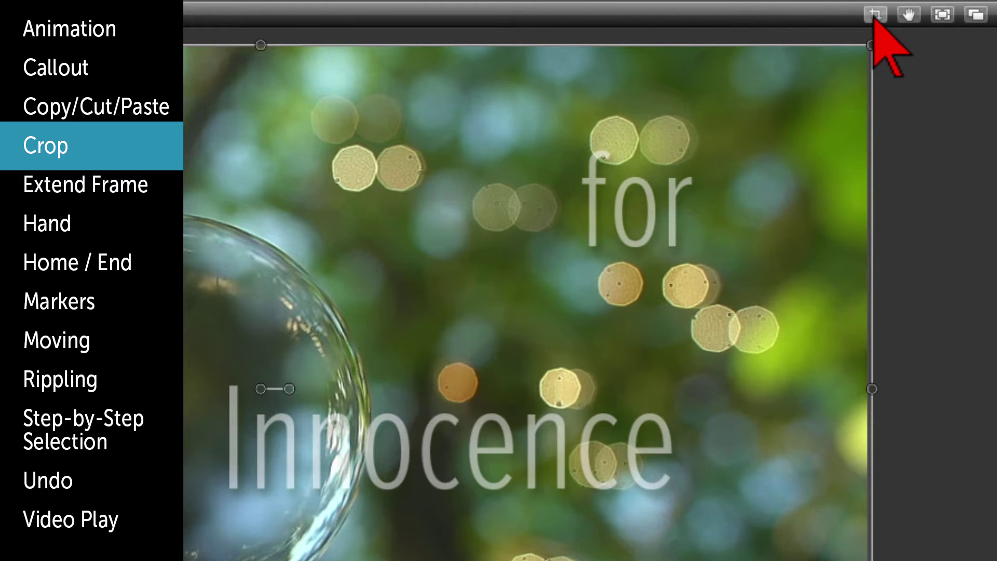
Step: Toggle Crop on and off, then Alt-drag the bubble title video's right edge inward to crop it
{"action": "left_click", "coordinate": [875, 15]}
{"action": "left_click", "coordinate": [876, 16]}
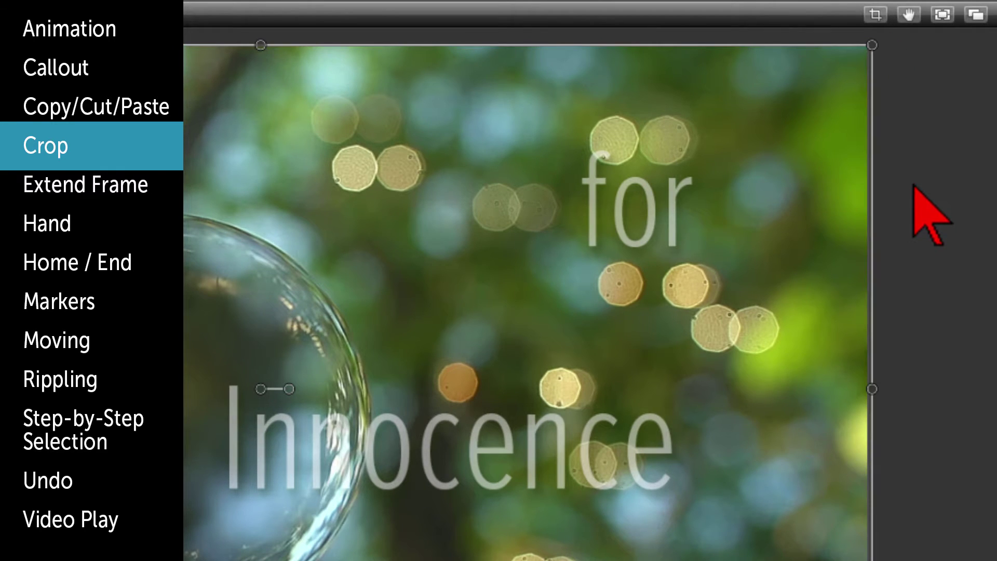
{"action": "key", "text": "alt"}
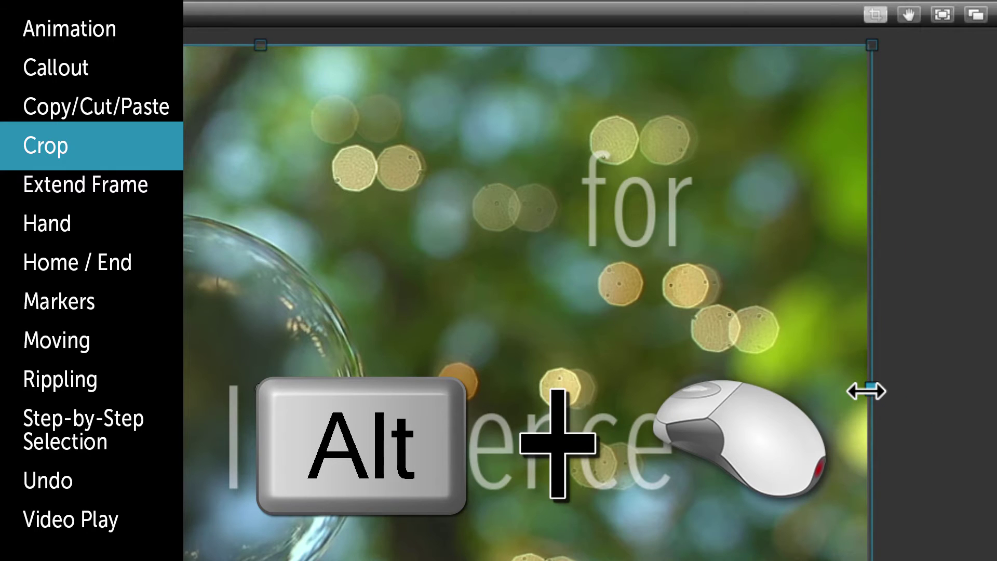
{"action": "left_click_drag", "start_coordinate": [866, 391], "coordinate": [609, 408]}
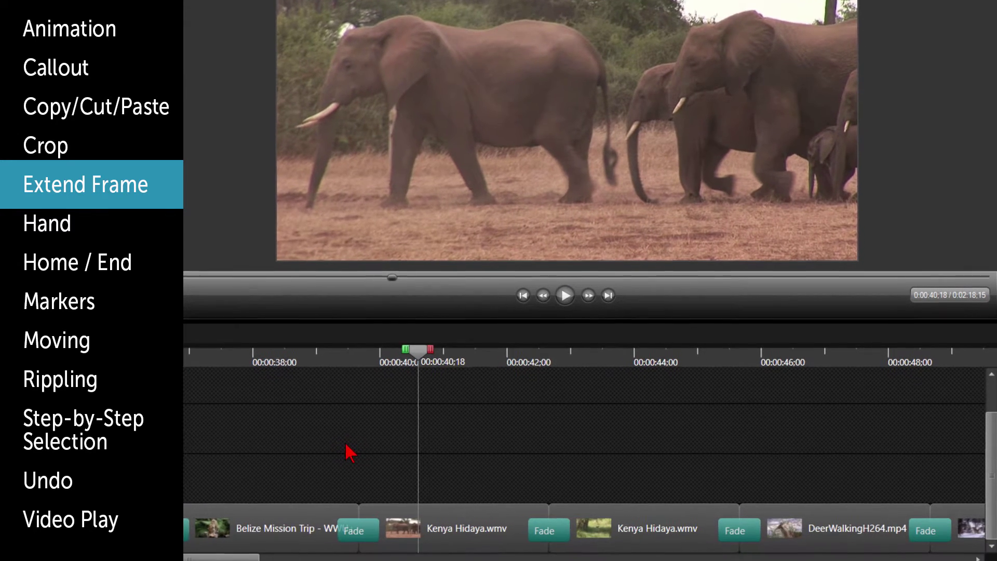
Step: Drag the fox frame at 42;20 out to 45;14, then return the playhead to 41;18
{"action": "left_click", "coordinate": [562, 441]}
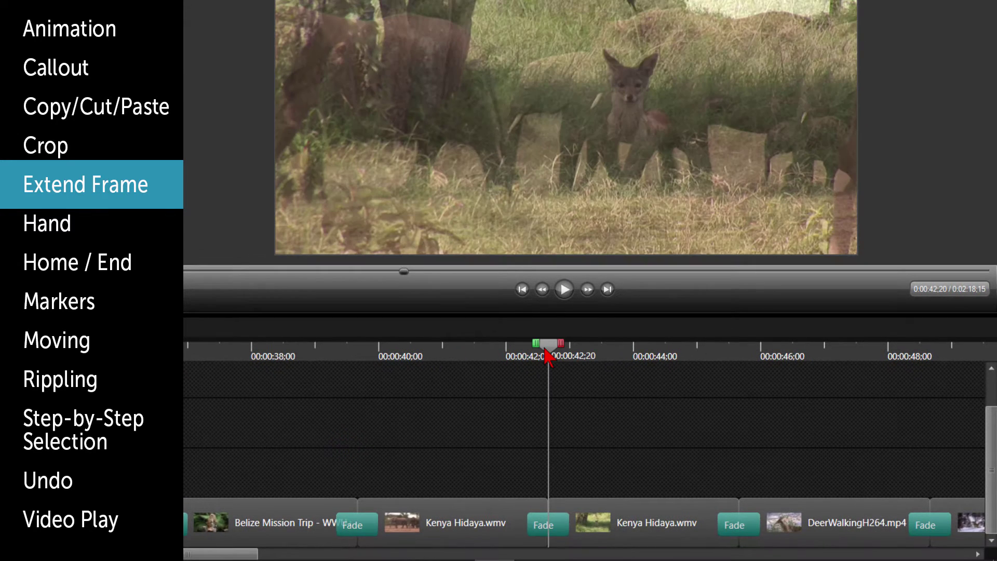
{"action": "left_click_drag", "start_coordinate": [557, 357], "coordinate": [744, 365]}
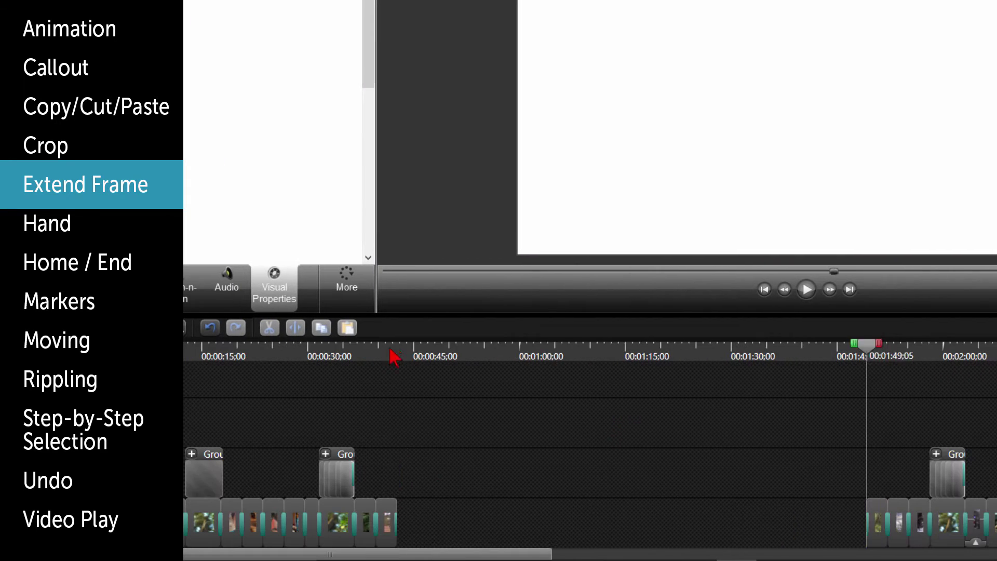
{"action": "left_click", "coordinate": [393, 356]}
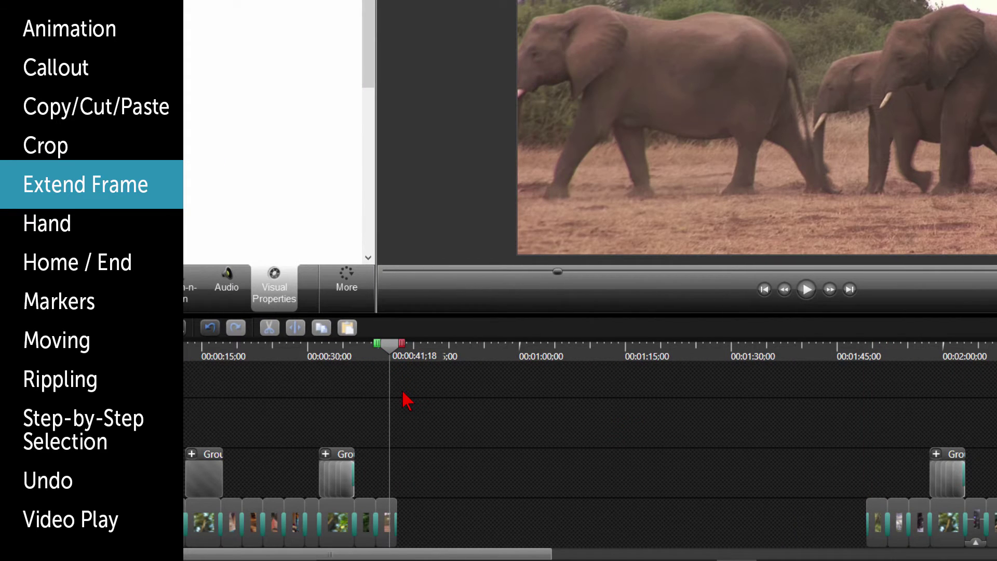
Step: Extend the elephant frame at 41;18 to 6 seconds and pull the later clips left to close the gap
{"action": "left_click", "coordinate": [388, 520]}
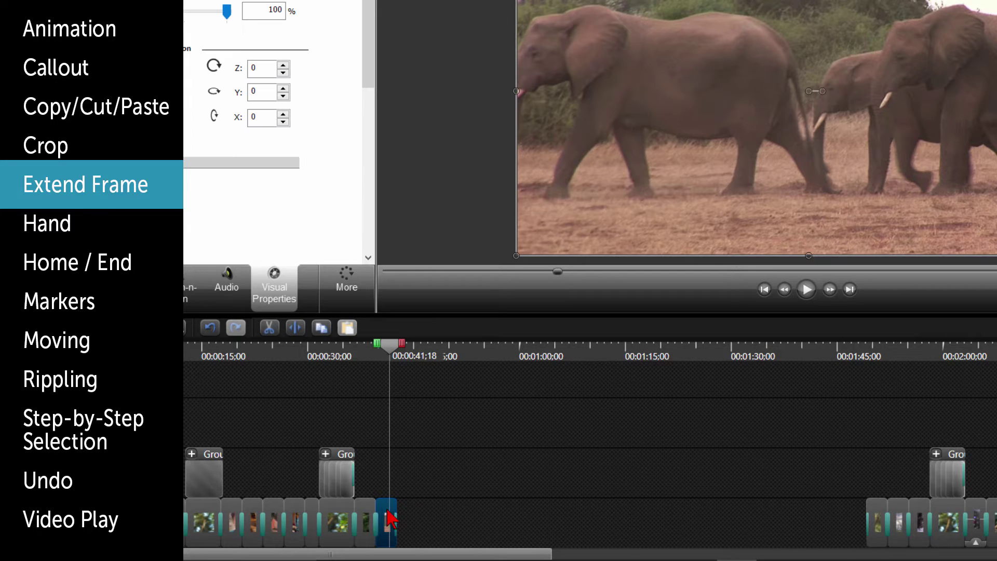
{"action": "key", "text": "shift+e"}
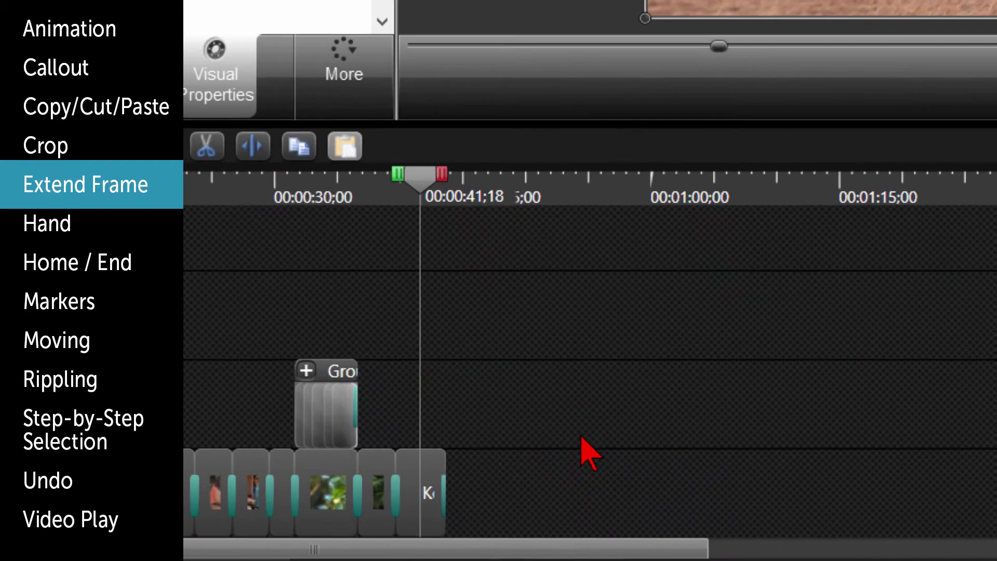
{"action": "key", "text": "shift+e"}
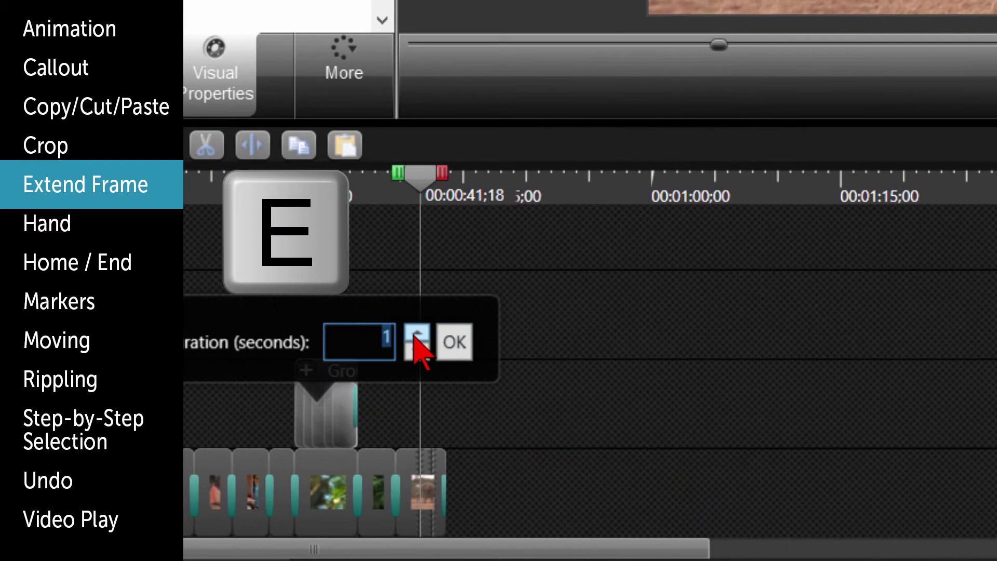
{"action": "left_click", "coordinate": [415, 334]}
{"action": "left_click", "coordinate": [416, 334]}
{"action": "left_click", "coordinate": [416, 334]}
{"action": "left_click", "coordinate": [416, 334]}
{"action": "left_click", "coordinate": [415, 334]}
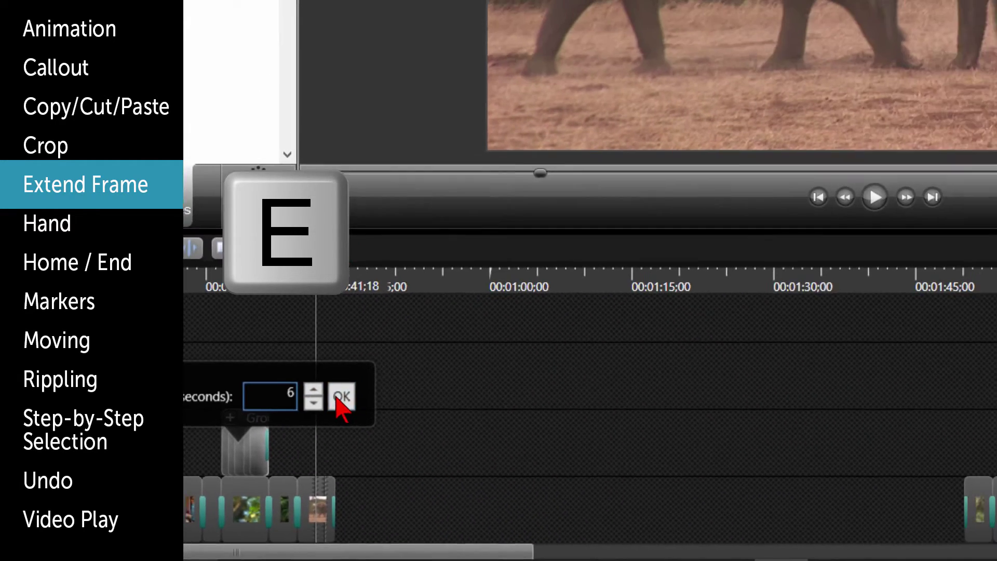
{"action": "left_click", "coordinate": [455, 342]}
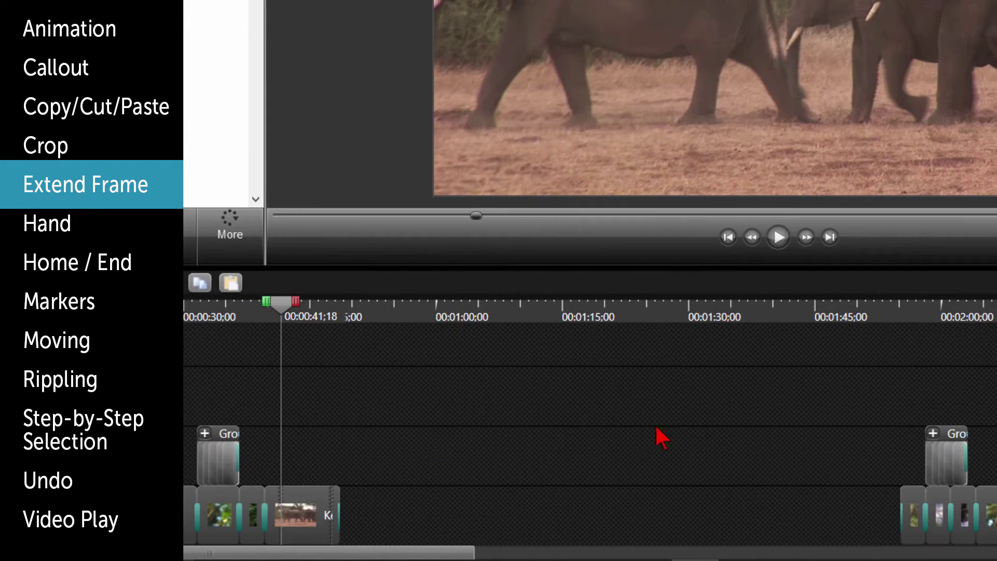
{"action": "left_click", "coordinate": [901, 315]}
{"action": "left_click_drag", "start_coordinate": [902, 314], "coordinate": [287, 310]}
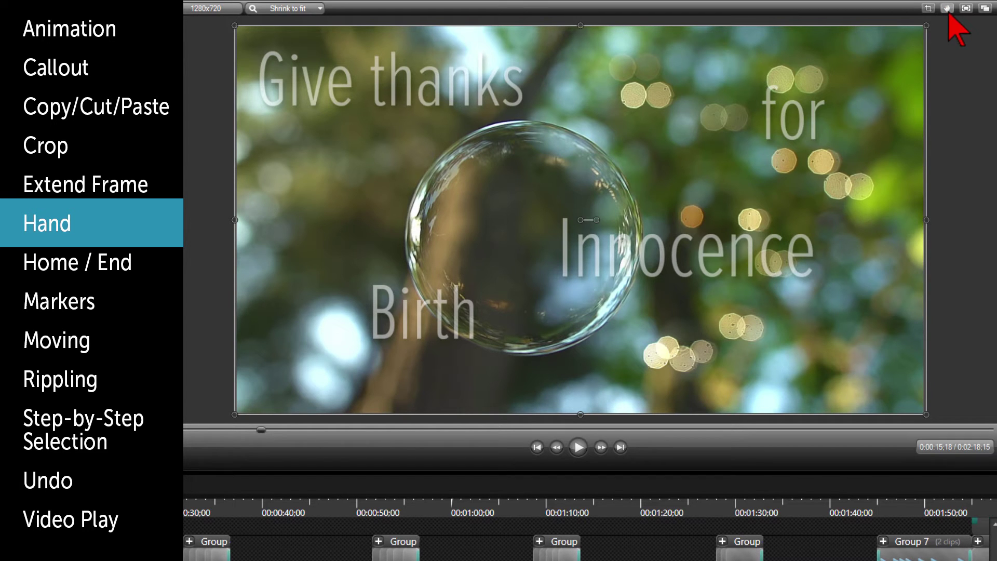
Step: Jump the playhead to the project start with Home, then to the end near 2:18 with End
{"action": "key", "text": "space"}
{"action": "mouse_move", "coordinate": [944, 96]}
{"action": "left_mouse_down"}
{"action": "mouse_move", "coordinate": [944, 137]}
{"action": "mouse_move", "coordinate": [919, 88]}
{"action": "mouse_move", "coordinate": [959, 90]}
{"action": "mouse_move", "coordinate": [937, 119]}
{"action": "mouse_move", "coordinate": [930, 106]}
{"action": "mouse_move", "coordinate": [957, 88]}
{"action": "left_mouse_up"}
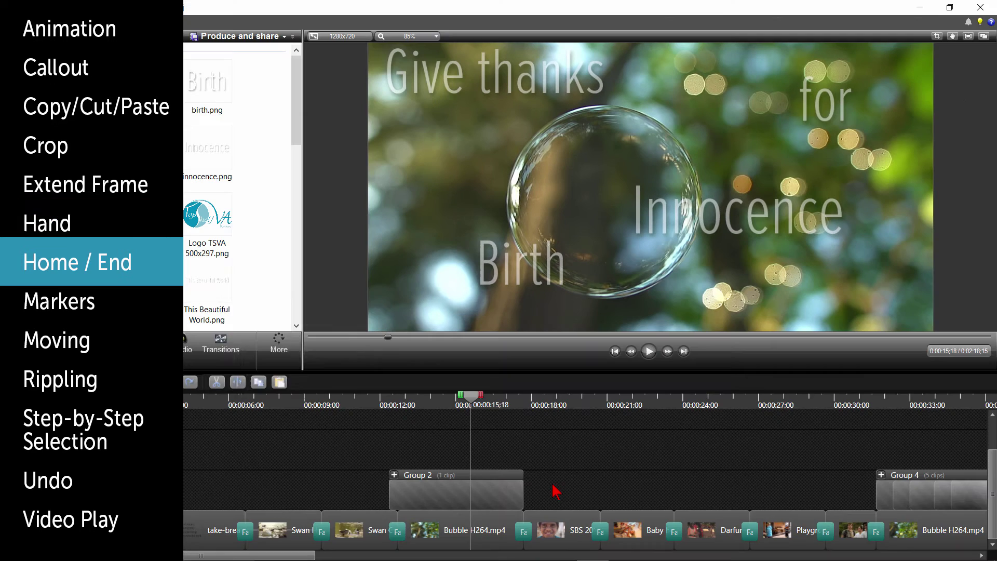
{"action": "key", "text": "Home"}
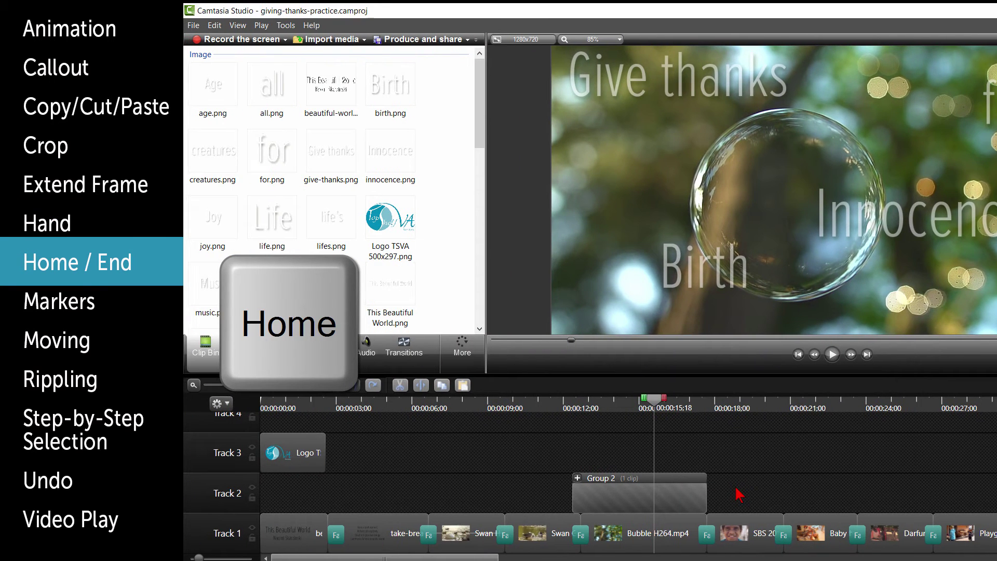
{"action": "key", "text": "Home"}
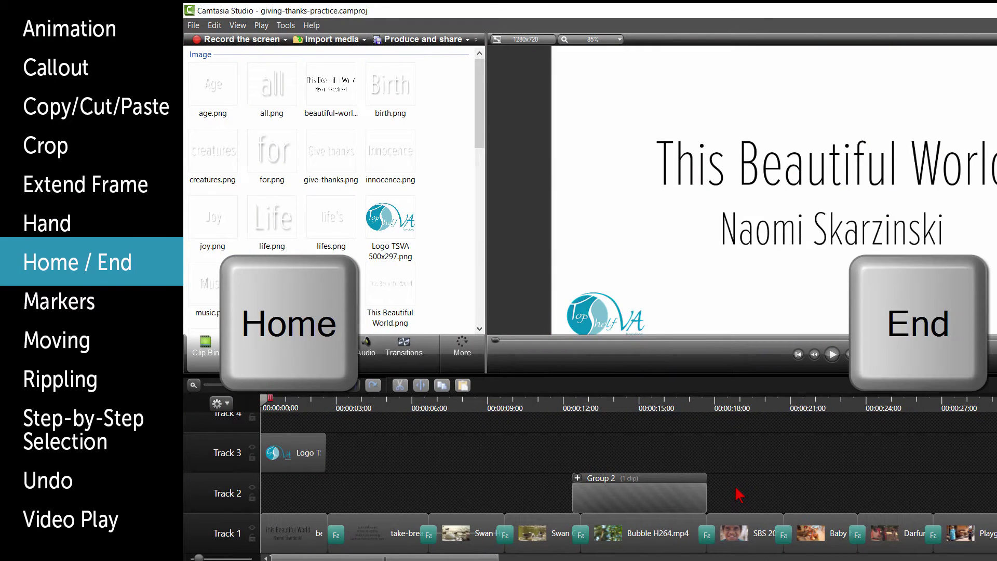
{"action": "key", "text": "End"}
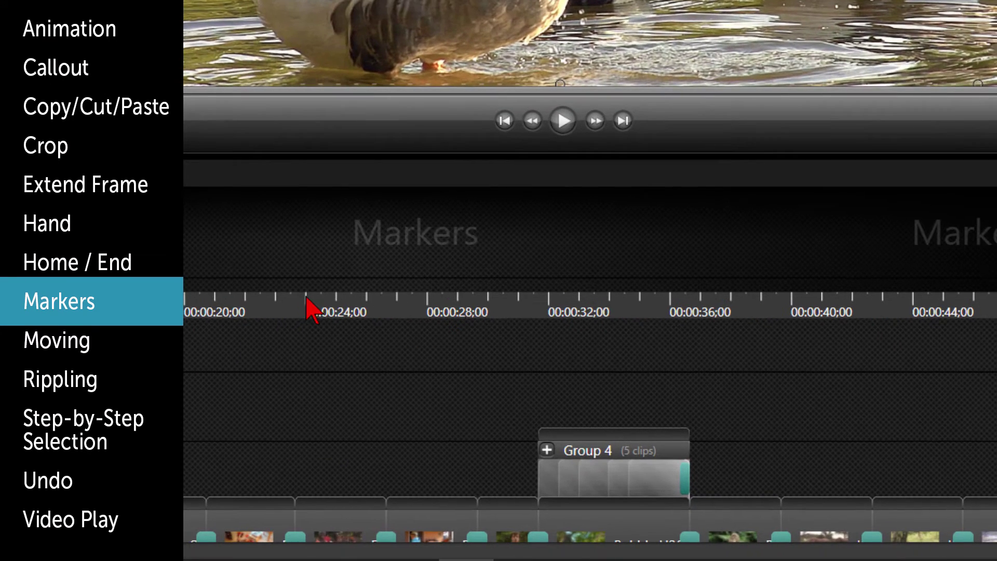
Step: Add Marker 2 near 0:24, then step forward and back between markers to stop on Marker 3 at 0:34;28
{"action": "left_click", "coordinate": [660, 467]}
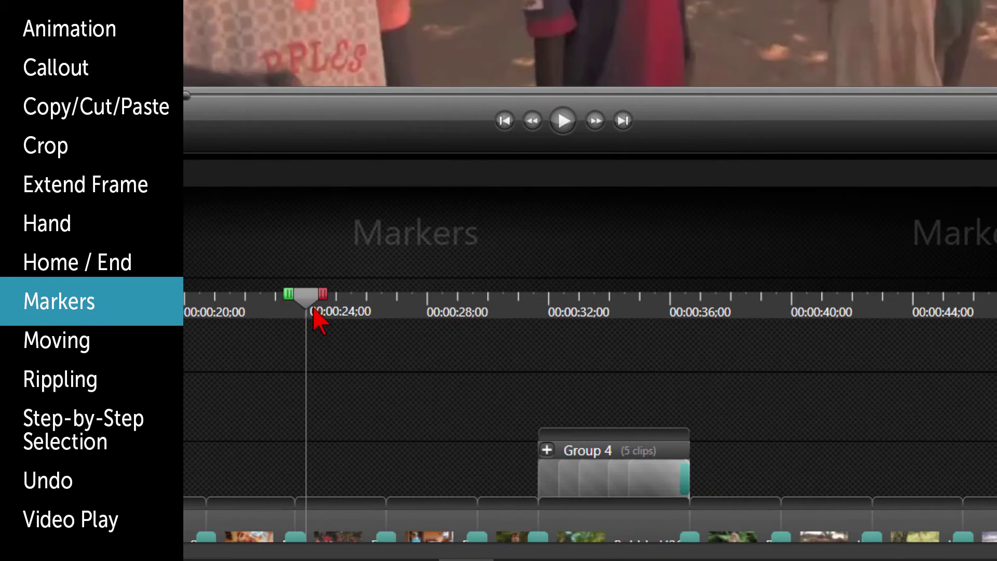
{"action": "key", "text": "m"}
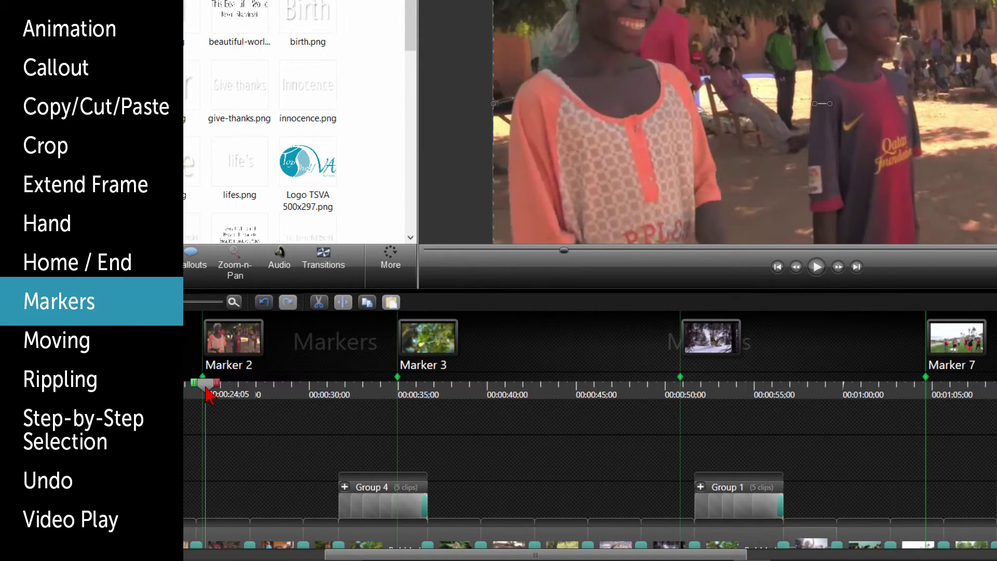
{"action": "key", "text": "ctrl+bracketright"}
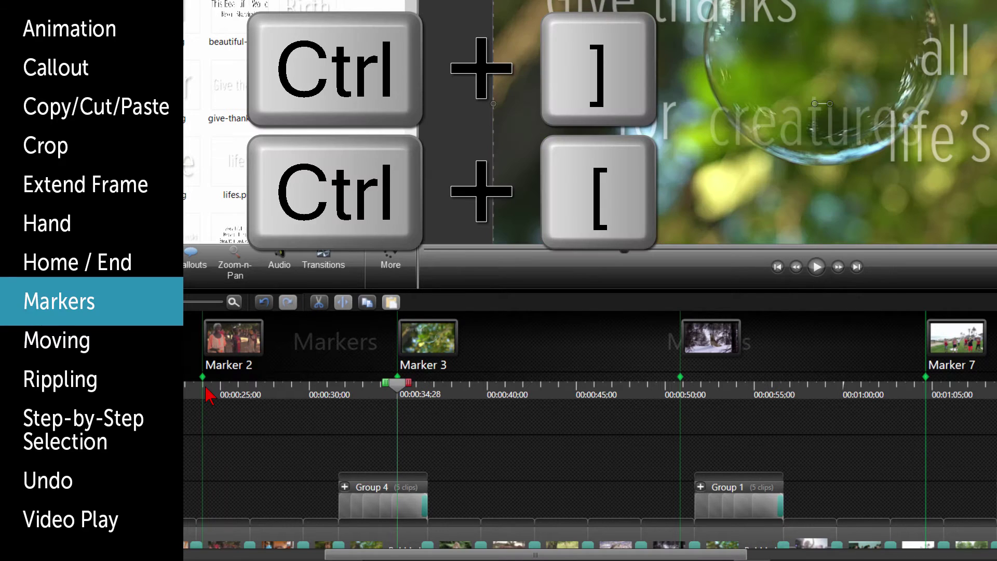
{"action": "key", "text": "ctrl+bracketright"}
{"action": "key", "text": "ctrl+bracketright"}
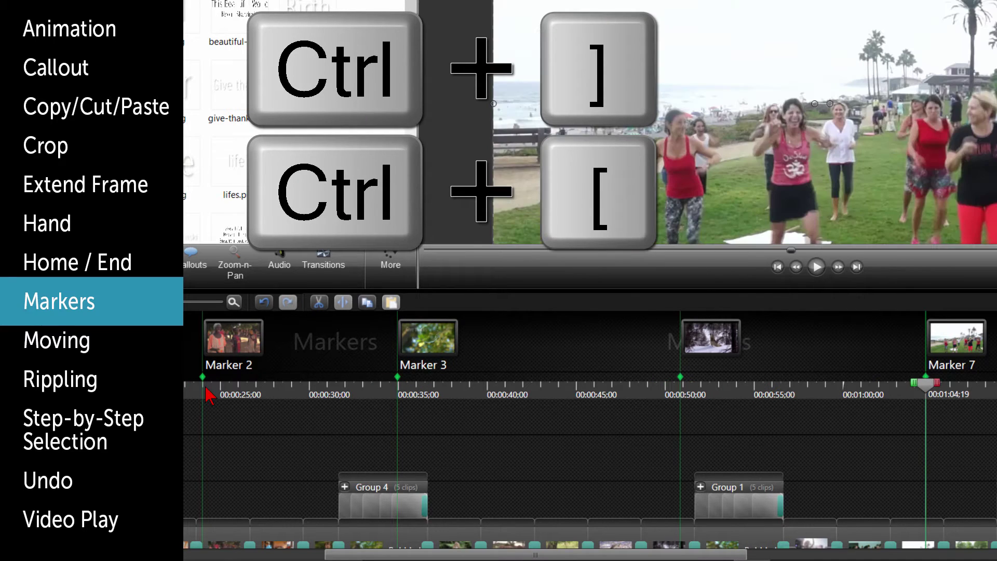
{"action": "key", "text": "ctrl+bracketleft"}
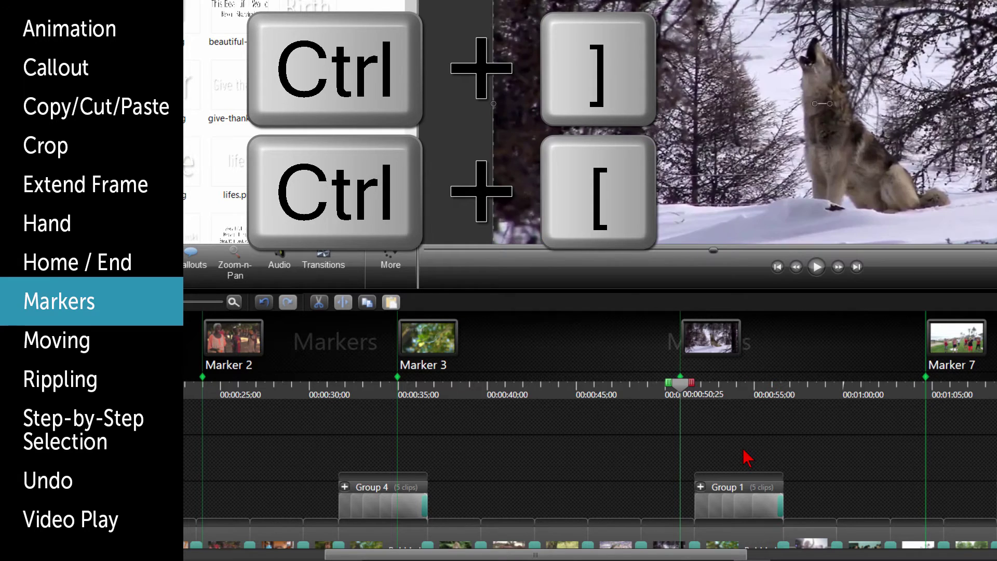
{"action": "key", "text": "ctrl+bracketleft"}
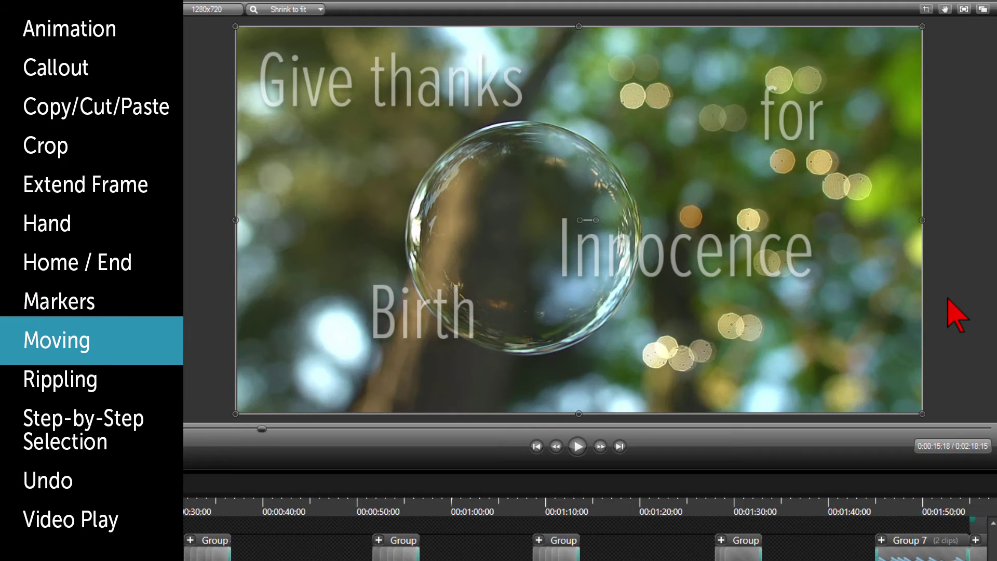
Step: Deselect the preview clip, zoom the canvas to 85%, and zoom the timeline out to show many clips
{"action": "left_click", "coordinate": [949, 299]}
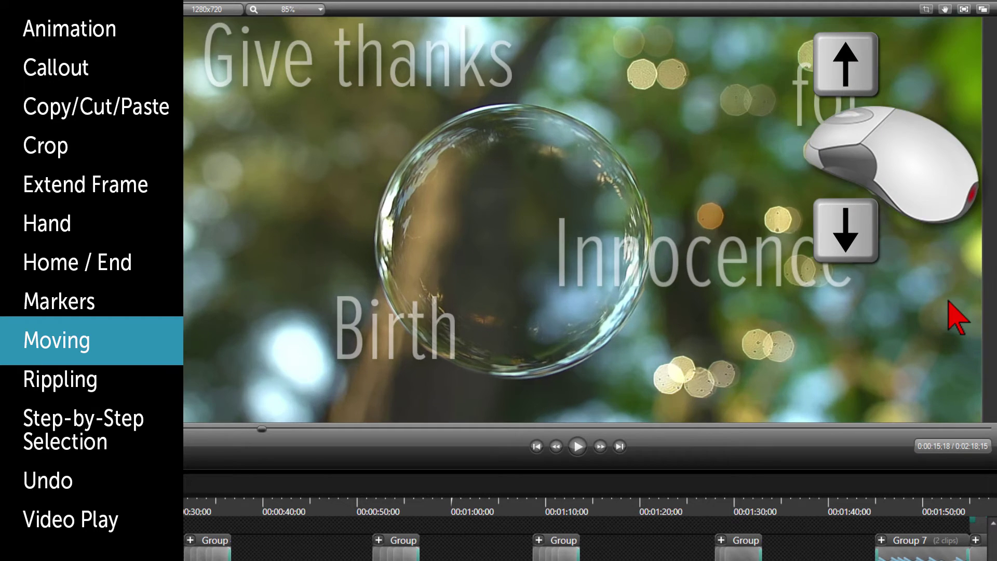
{"action": "scroll", "coordinate": [959, 318], "scroll_direction": "up", "scroll_amount": 3}
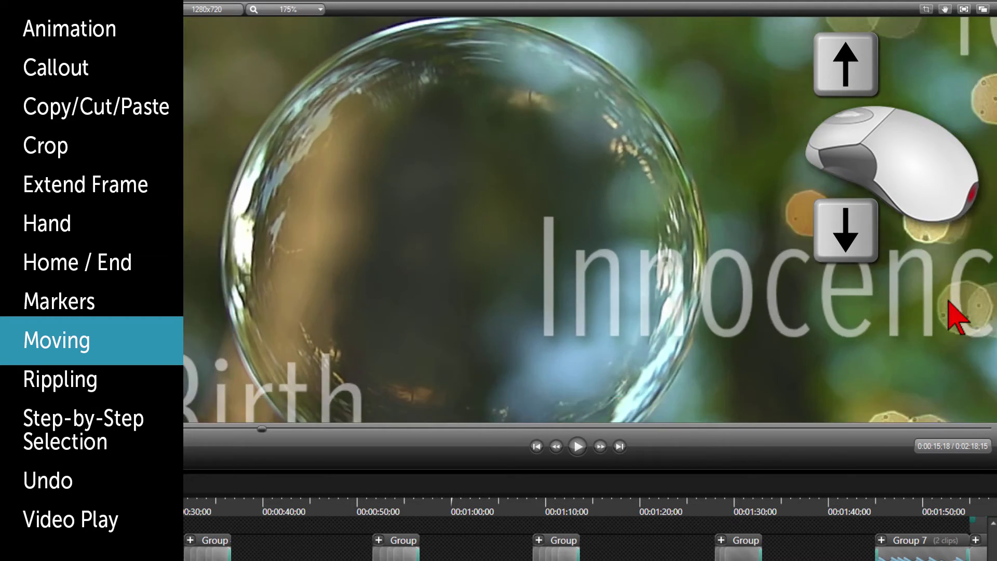
{"action": "scroll", "coordinate": [959, 318], "scroll_direction": "down", "scroll_amount": 3}
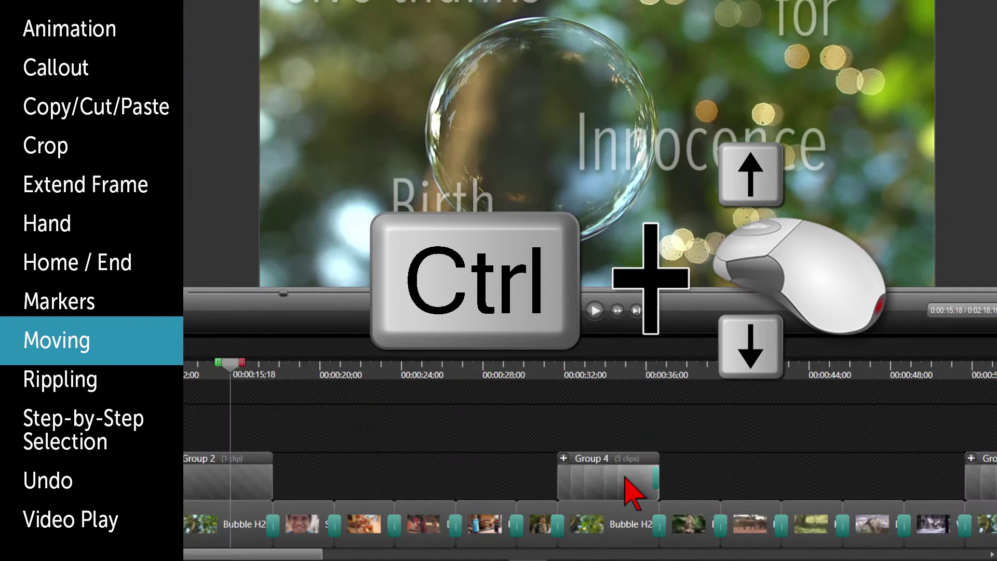
{"action": "scroll", "coordinate": [496, 468], "scroll_direction": "up", "scroll_amount": 3}
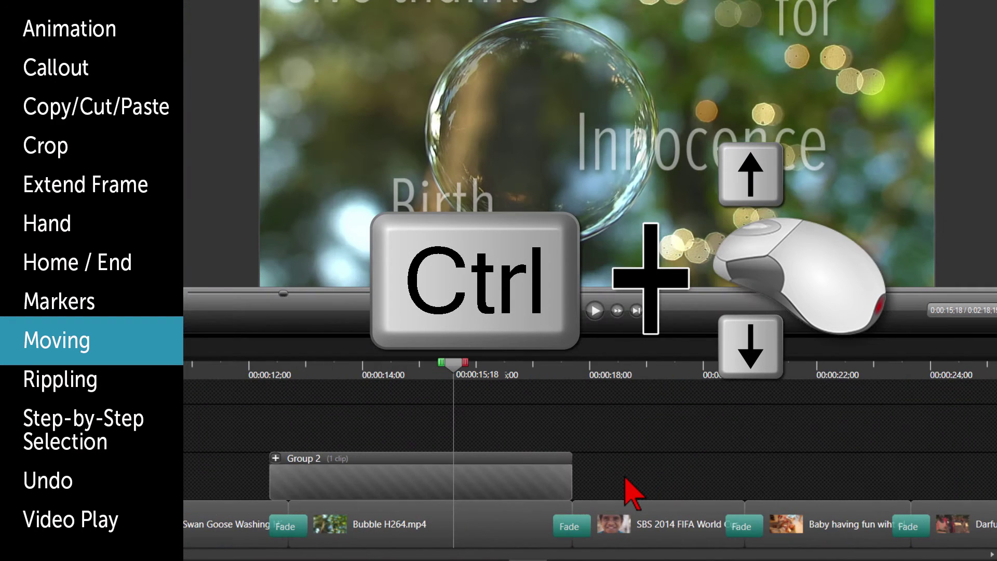
{"action": "scroll", "coordinate": [625, 479], "scroll_direction": "down", "scroll_amount": 6}
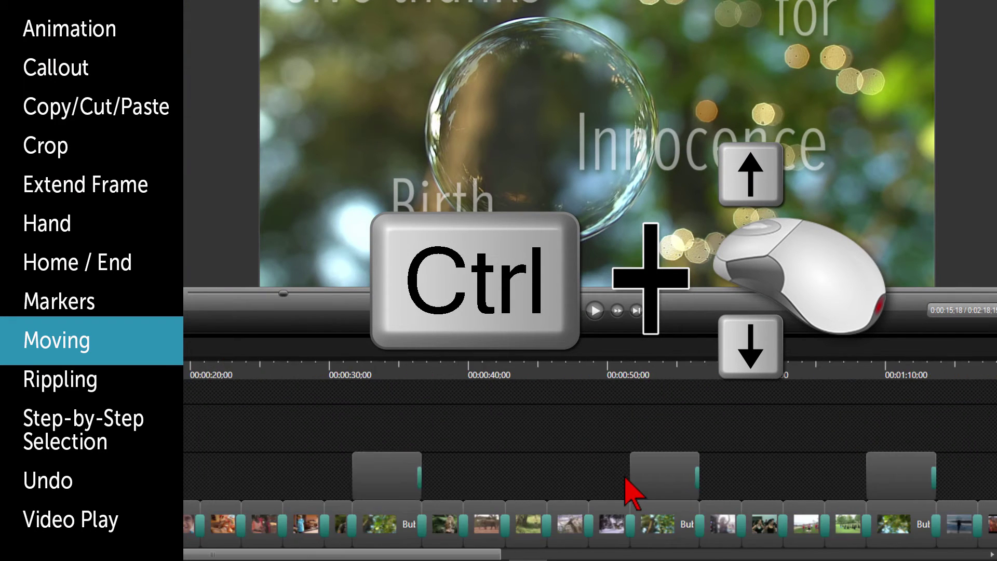
{"action": "scroll", "coordinate": [625, 491], "scroll_direction": "down", "scroll_amount": 3}
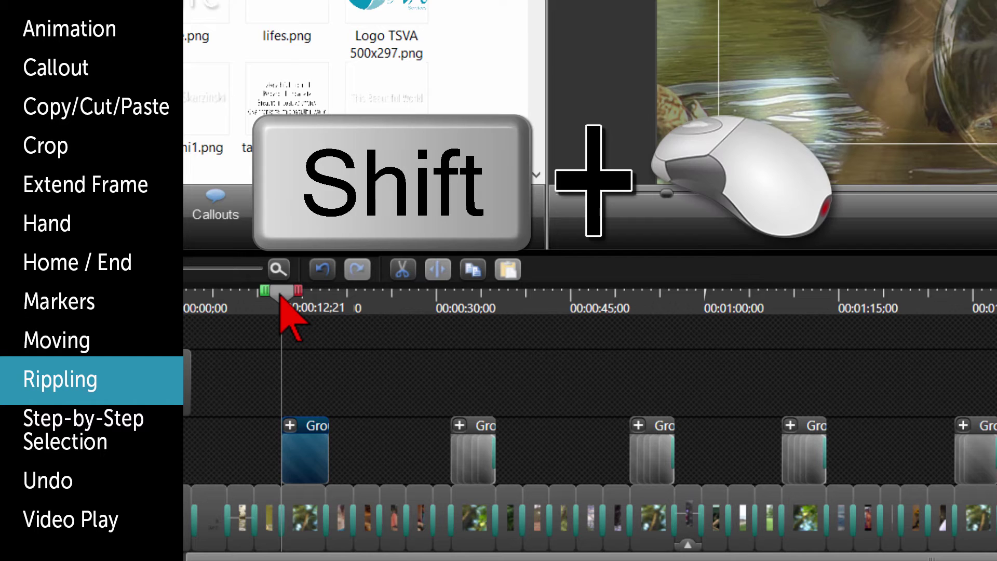
Step: Shift-drag the playhead to ripple clips right, then push clips after the duck clip right to open a 0:11–0:12 gap
{"action": "left_click_drag", "start_coordinate": [281, 299], "coordinate": [507, 352]}
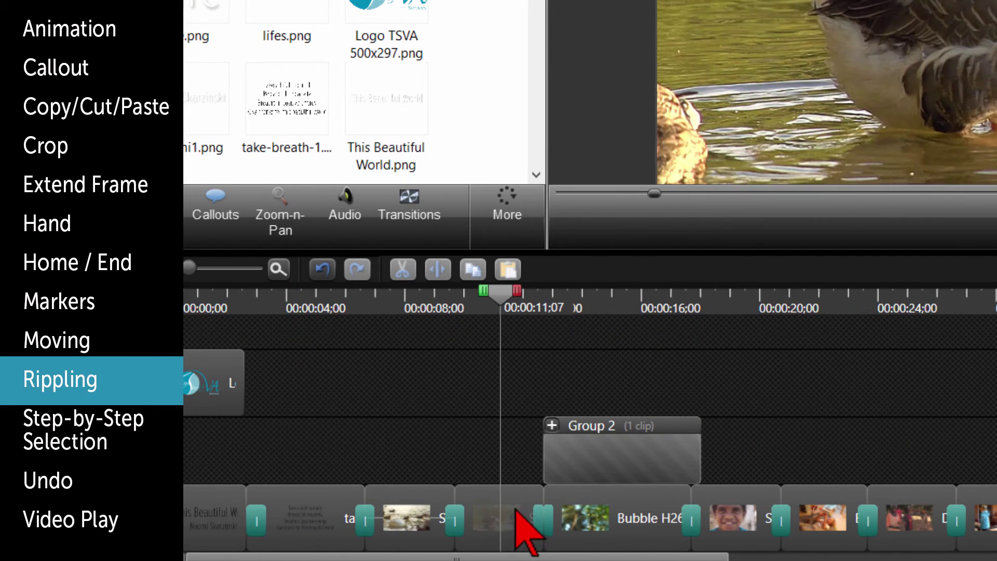
{"action": "left_click", "coordinate": [523, 527]}
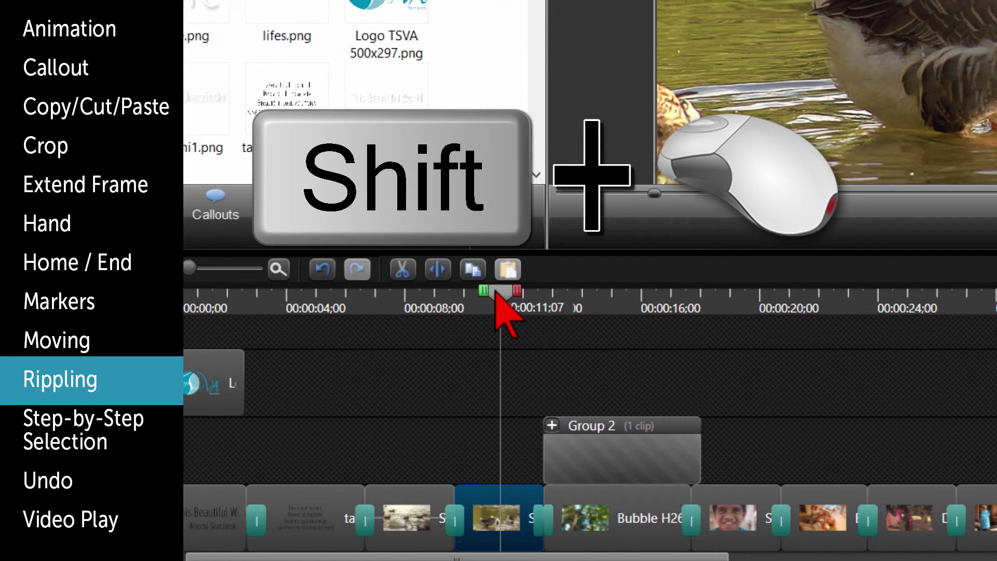
{"action": "left_click_drag", "start_coordinate": [497, 294], "coordinate": [565, 314]}
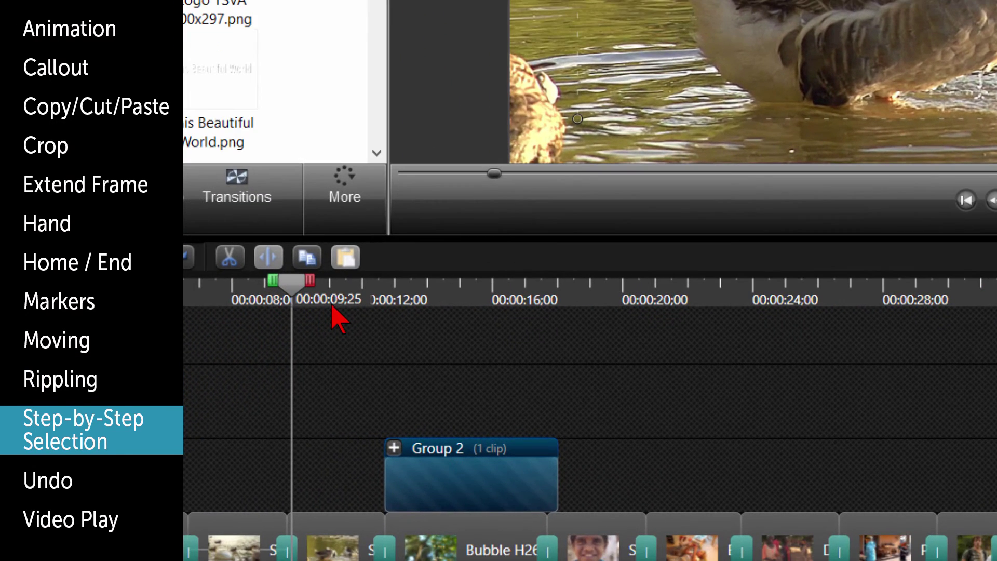
Step: Nudge the selection's end frame by frame with Shift+arrows until it ends near 0:11;17
{"action": "key", "text": "shift+Right"}
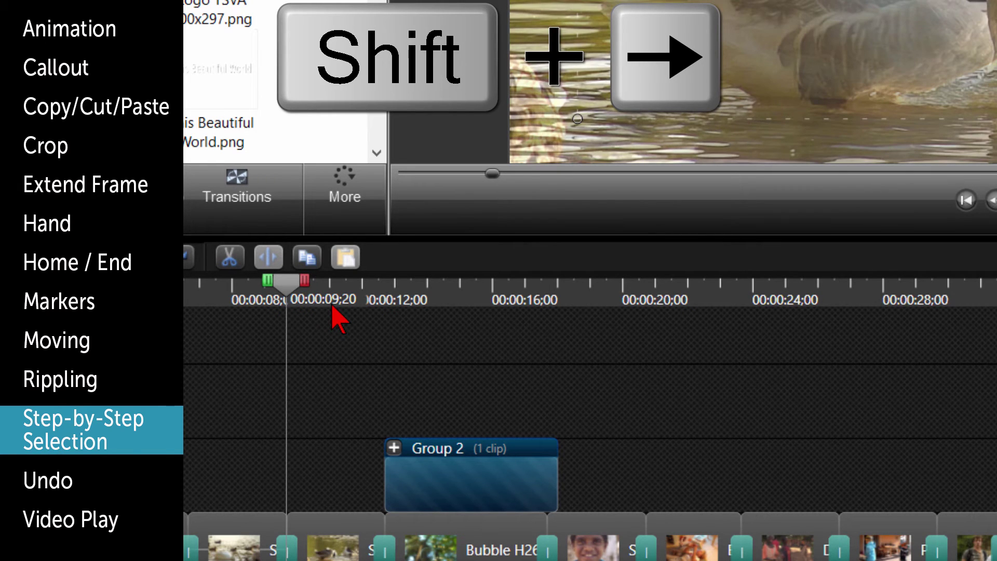
{"action": "key", "text": "shift+Right"}
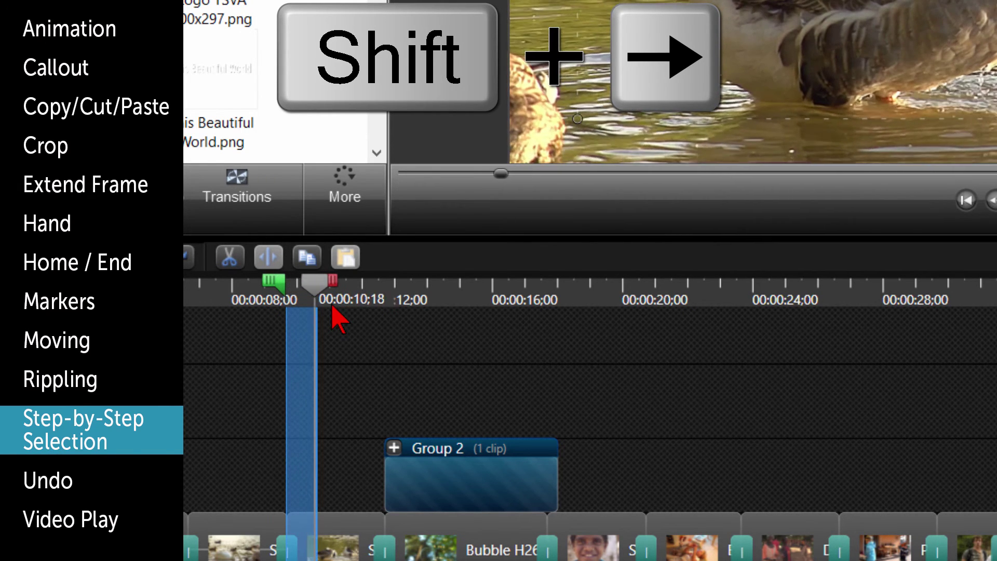
{"action": "key", "text": "shift+Right"}
{"action": "key", "text": "shift+Right"}
{"action": "key", "text": "shift+Right"}
{"action": "key", "text": "shift+Right"}
{"action": "key", "text": "shift+Right"}
{"action": "key", "text": "shift+Right"}
{"action": "key", "text": "shift+Right"}
{"action": "key", "text": "shift+Right"}
{"action": "key", "text": "shift+Right"}
{"action": "key", "text": "shift+Right"}
{"action": "key", "text": "shift+Right"}
{"action": "key", "text": "shift+Right"}
{"action": "key", "text": "shift+Right"}
{"action": "key", "text": "shift+Right"}
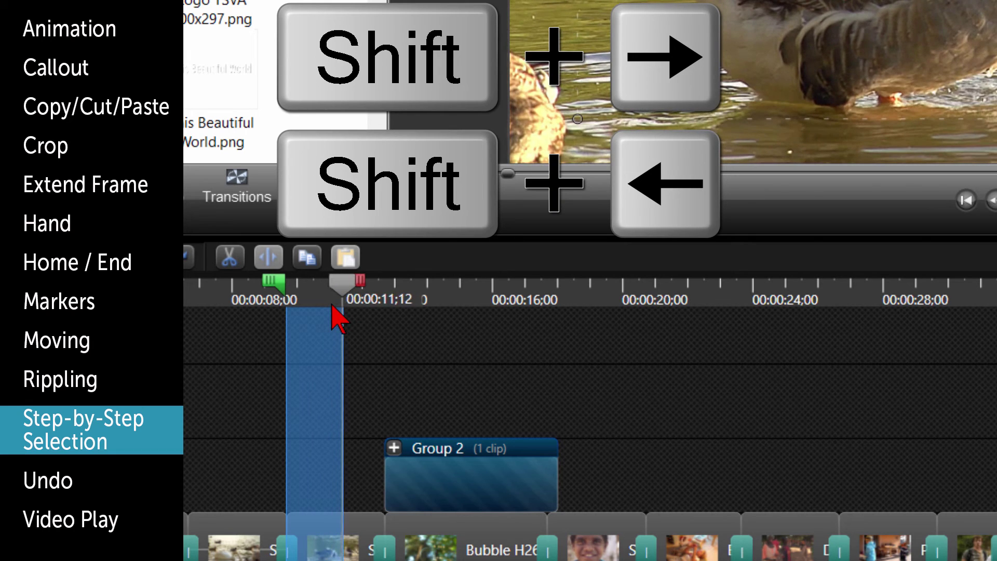
{"action": "key", "text": "shift+Right"}
{"action": "key", "text": "shift+Right"}
{"action": "key", "text": "shift+Right"}
{"action": "key", "text": "shift+Right"}
{"action": "key", "text": "shift+Right"}
{"action": "key", "text": "shift+Right"}
{"action": "key", "text": "shift+Right"}
{"action": "key", "text": "shift+Right"}
{"action": "key", "text": "shift+Right"}
{"action": "key", "text": "shift+Right"}
{"action": "key", "text": "shift+Right"}
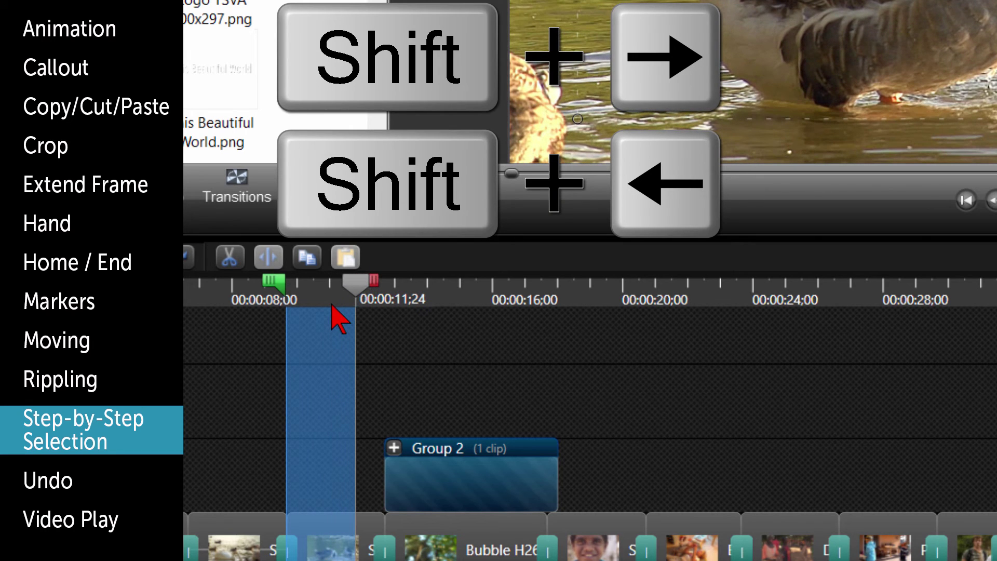
{"action": "key", "text": "shift+Left"}
{"action": "key", "text": "shift+Left"}
{"action": "key", "text": "shift+Left"}
{"action": "key", "text": "shift+Left"}
{"action": "key", "text": "shift+Left"}
{"action": "key", "text": "shift+Left"}
{"action": "key", "text": "shift+Left"}
{"action": "key", "text": "shift+Left"}
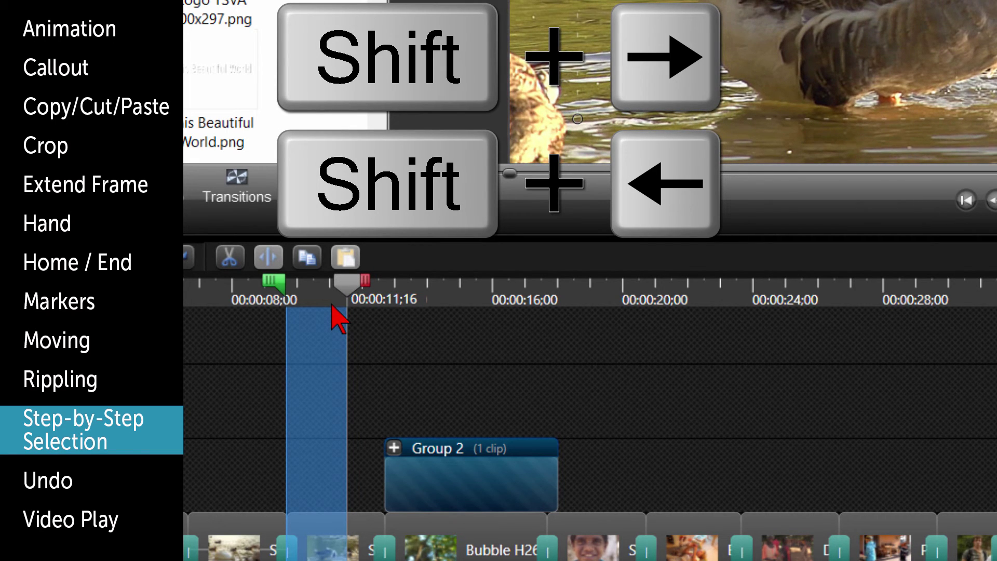
{"action": "key", "text": "shift+Right"}
{"action": "key", "text": "shift+Right"}
{"action": "key", "text": "shift+Left"}
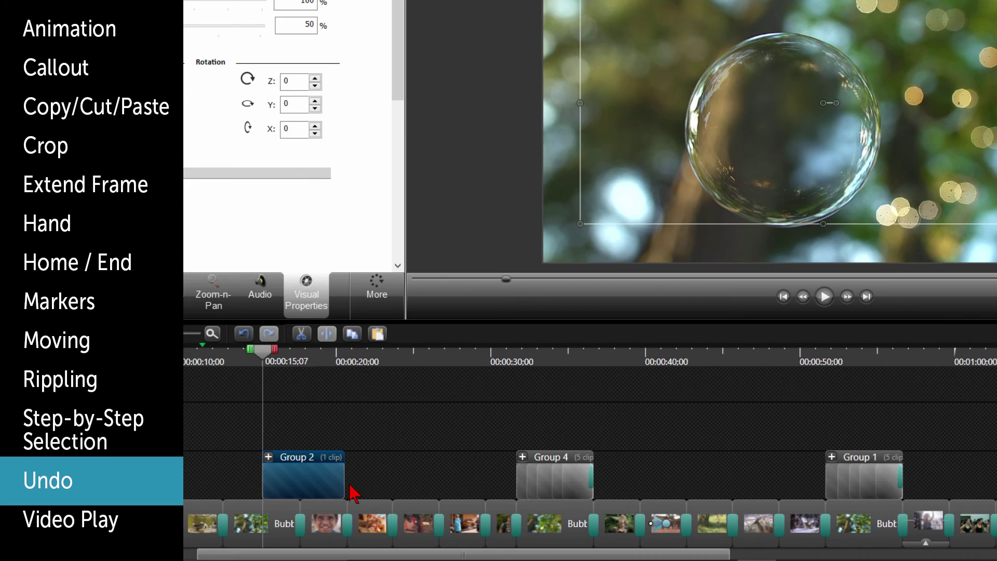
Step: Undo the addition of Group 2 to the timeline with Ctrl+Z
{"action": "key", "text": "ctrl+z"}
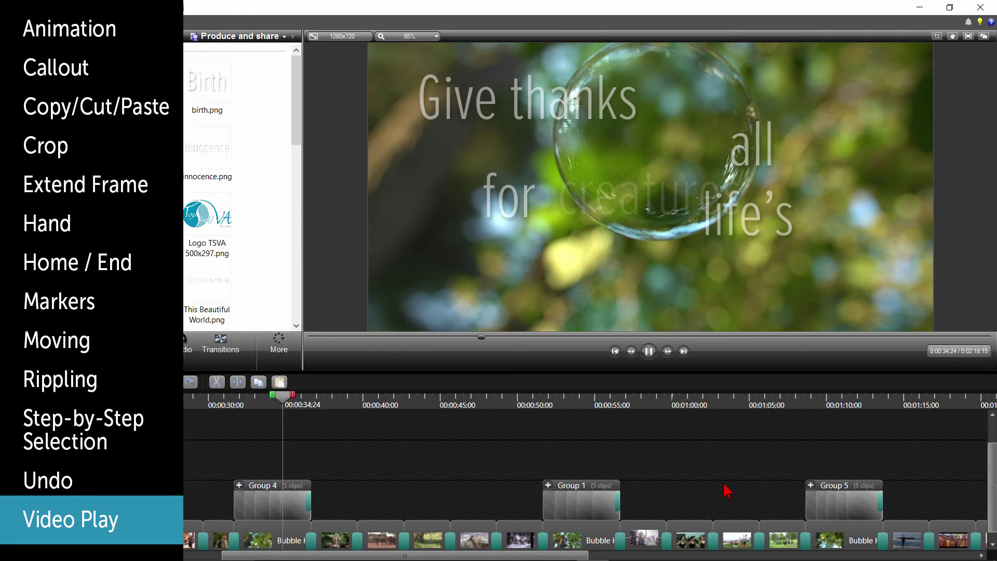
Step: Start playback of the project preview with the Spacebar
{"action": "key", "text": "space"}
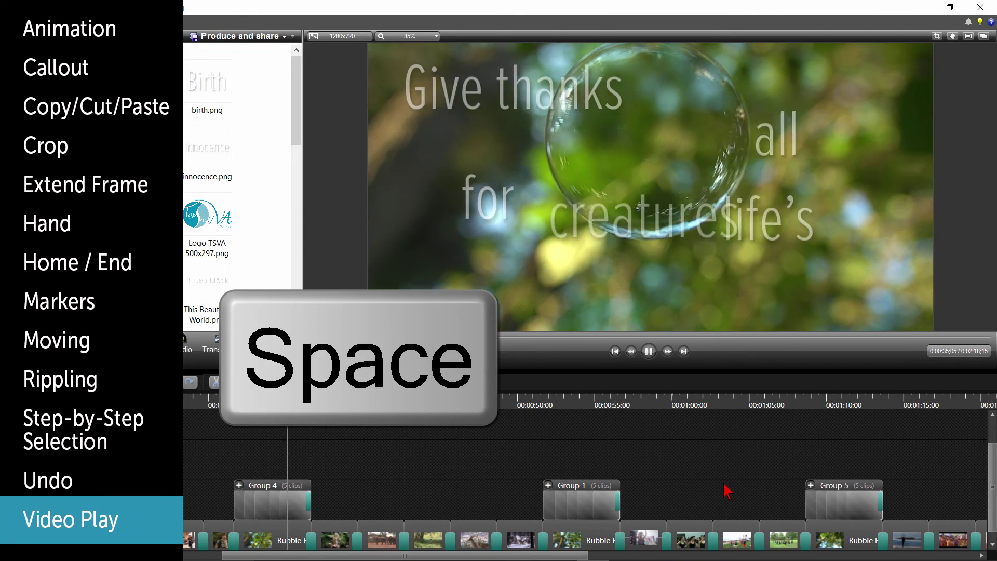